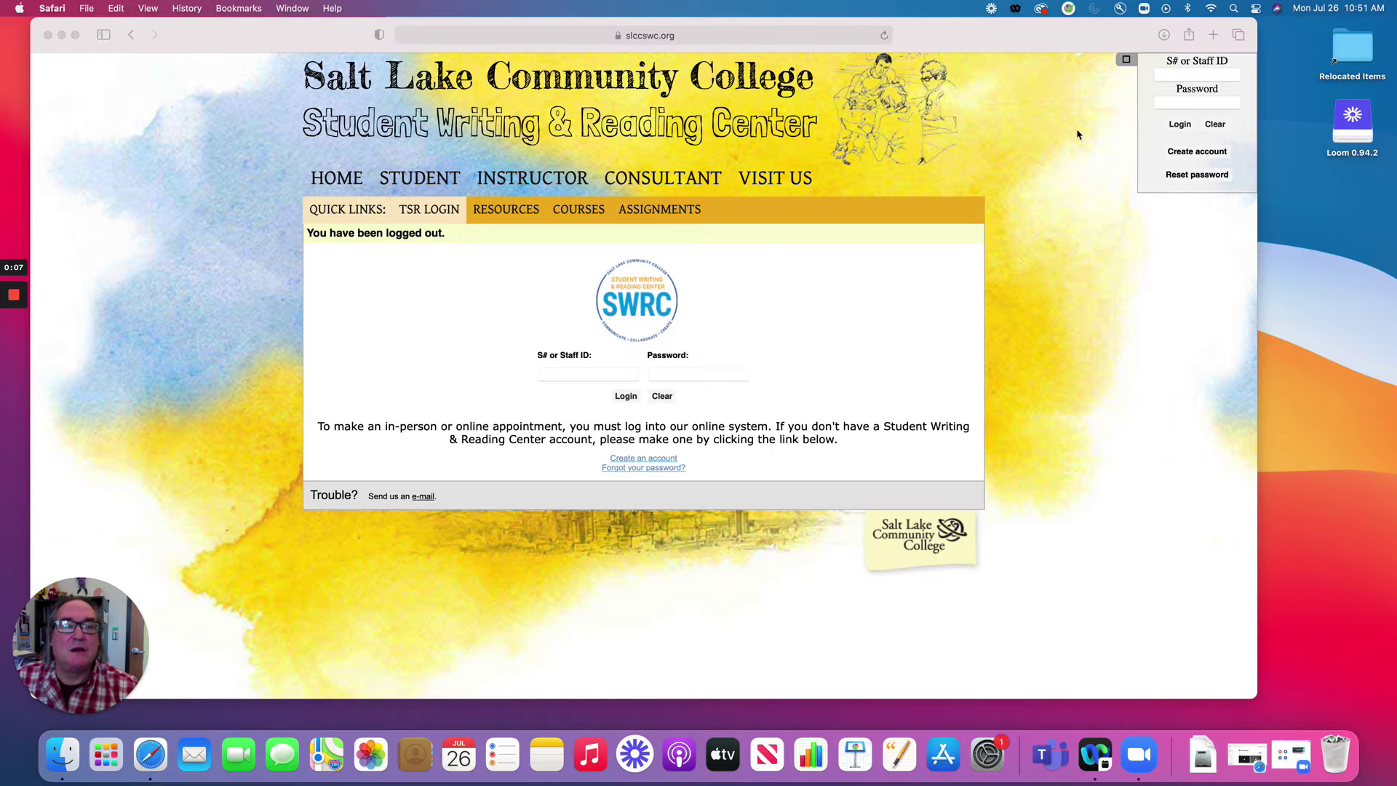
Log in using the saved staff account from the sidebar login suggestions
click(1188, 74)
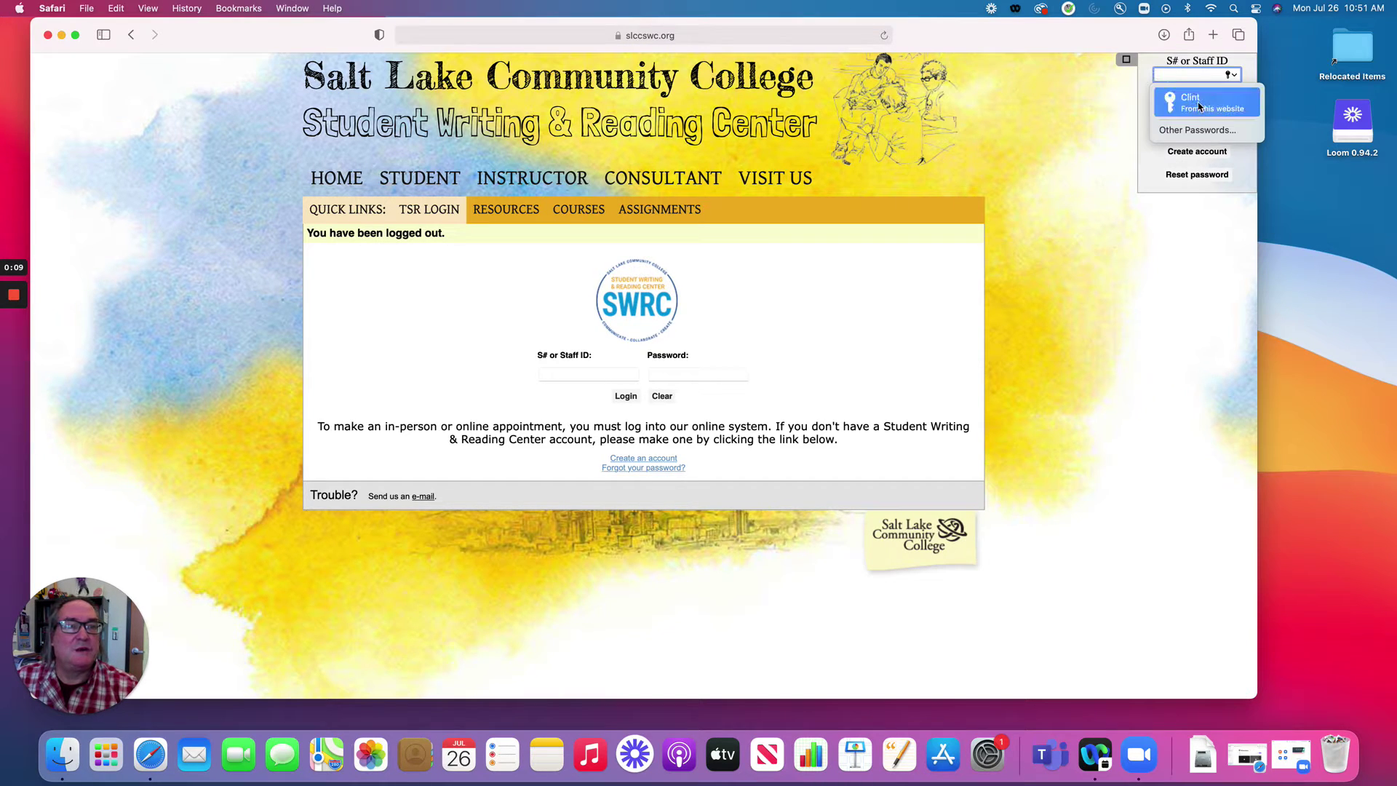
click(1199, 103)
click(1179, 128)
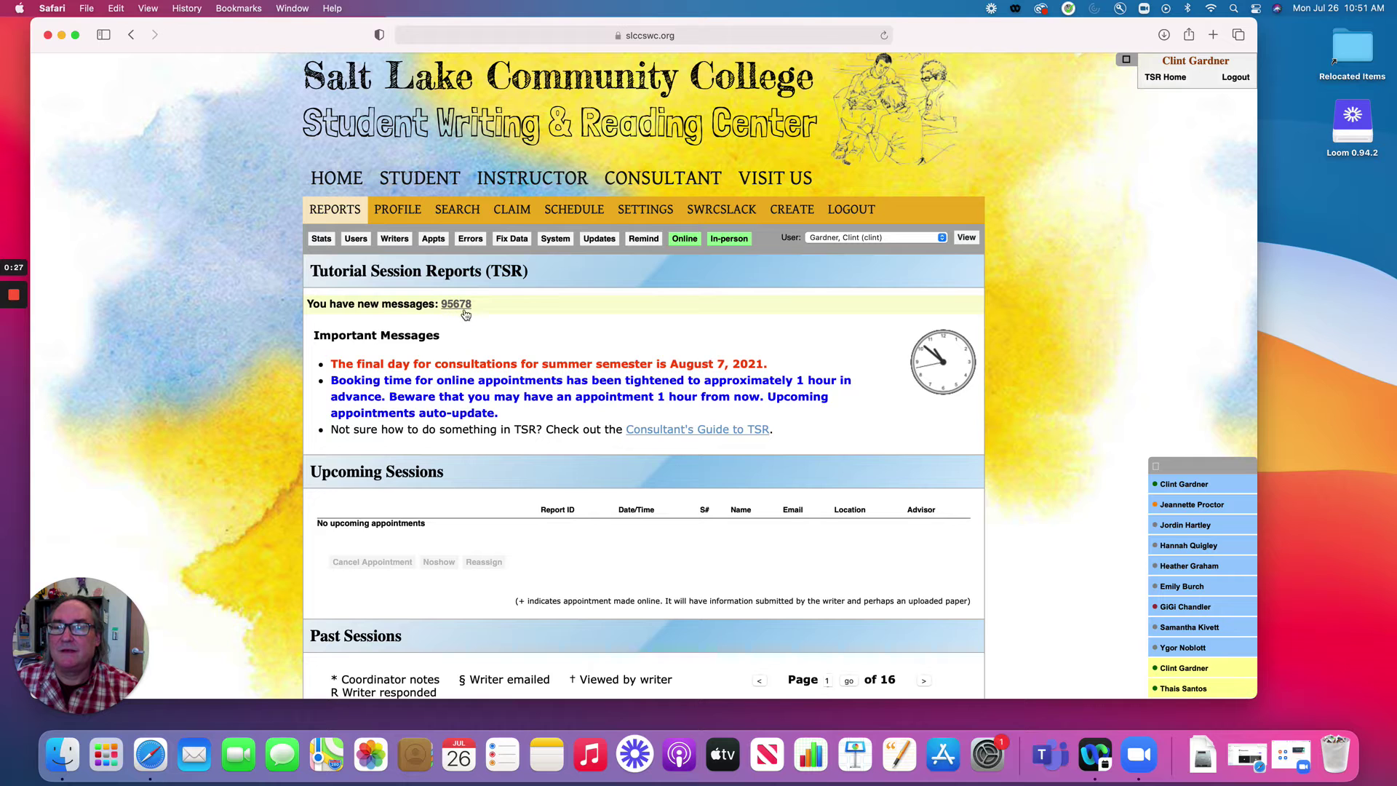
scroll(595, 307, down, 5)
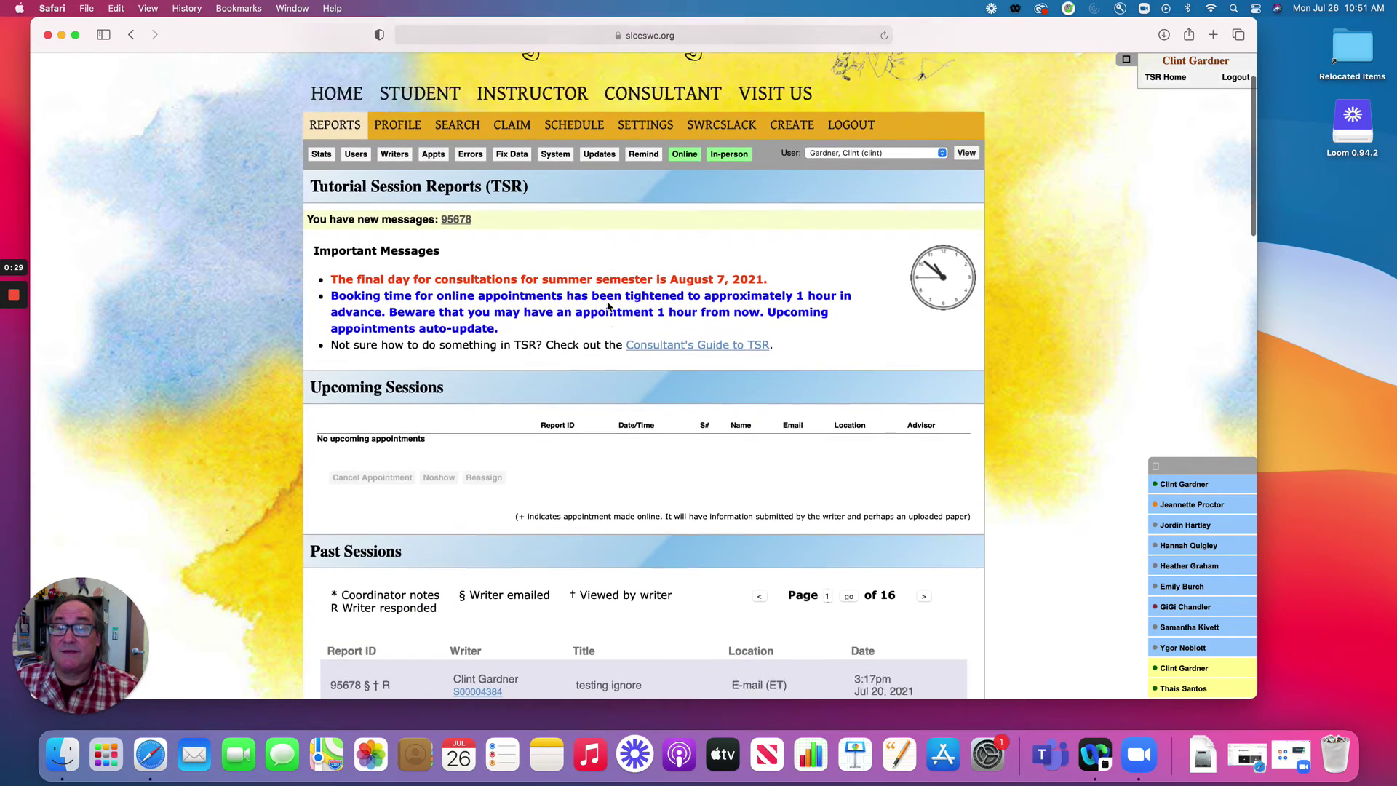
scroll(608, 307, down, 2)
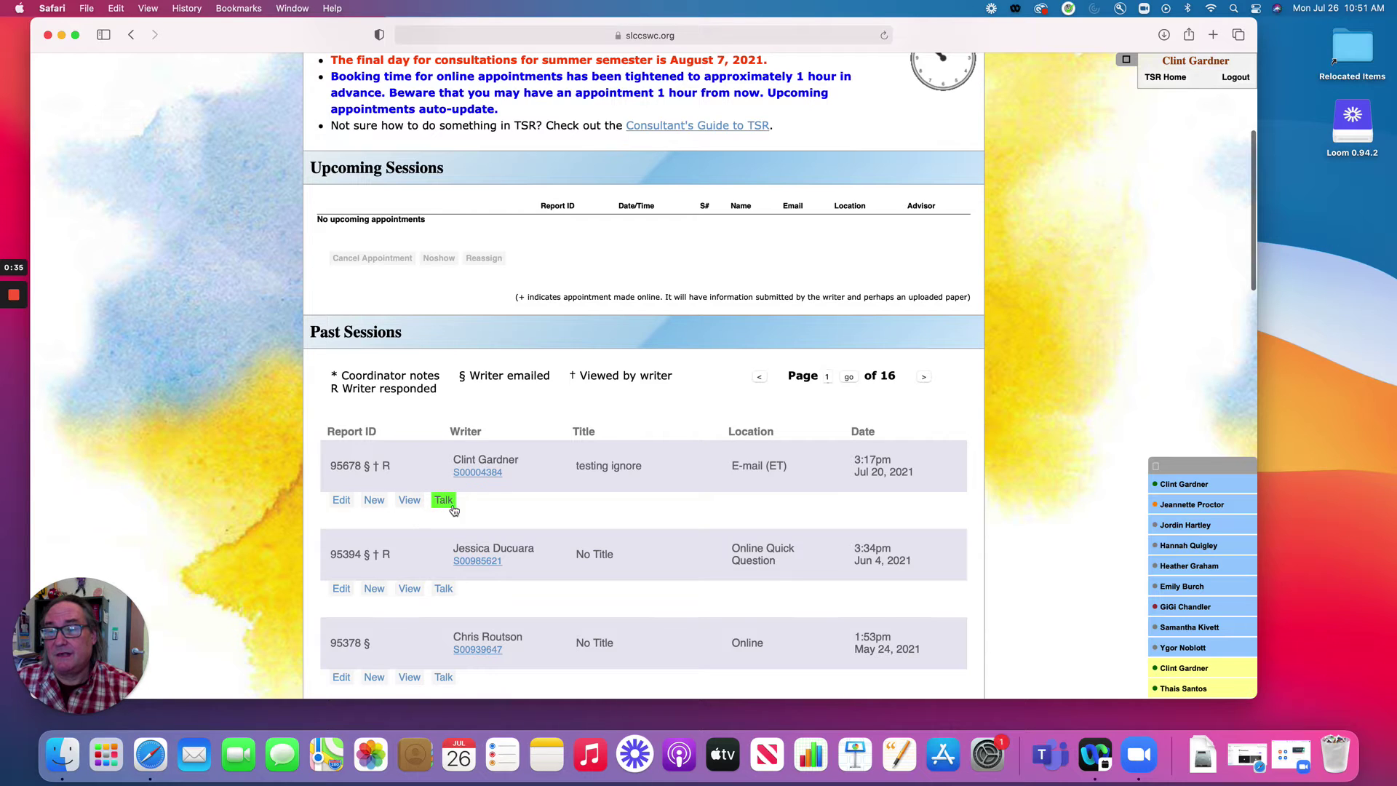
scroll(572, 510, up, 1)
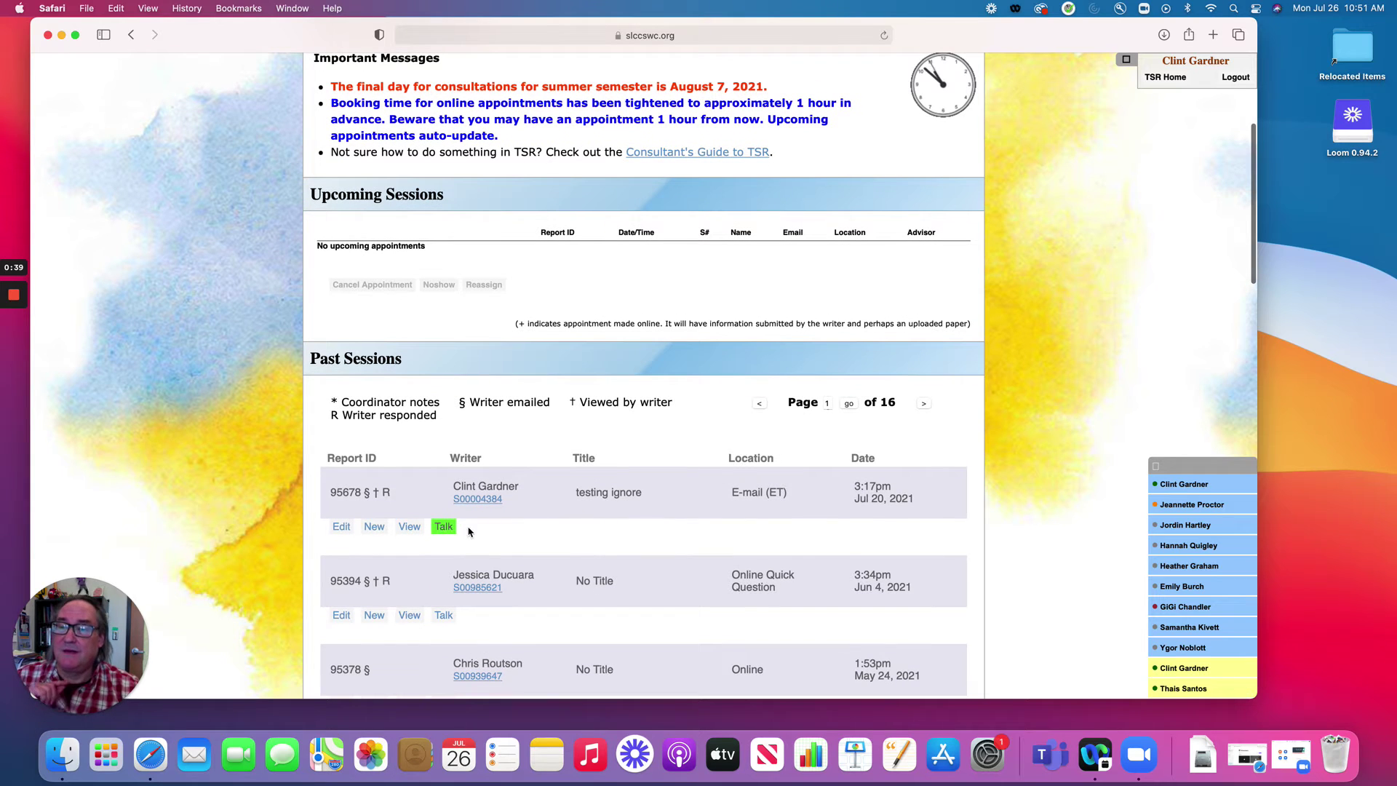
scroll(652, 510, down, 3)
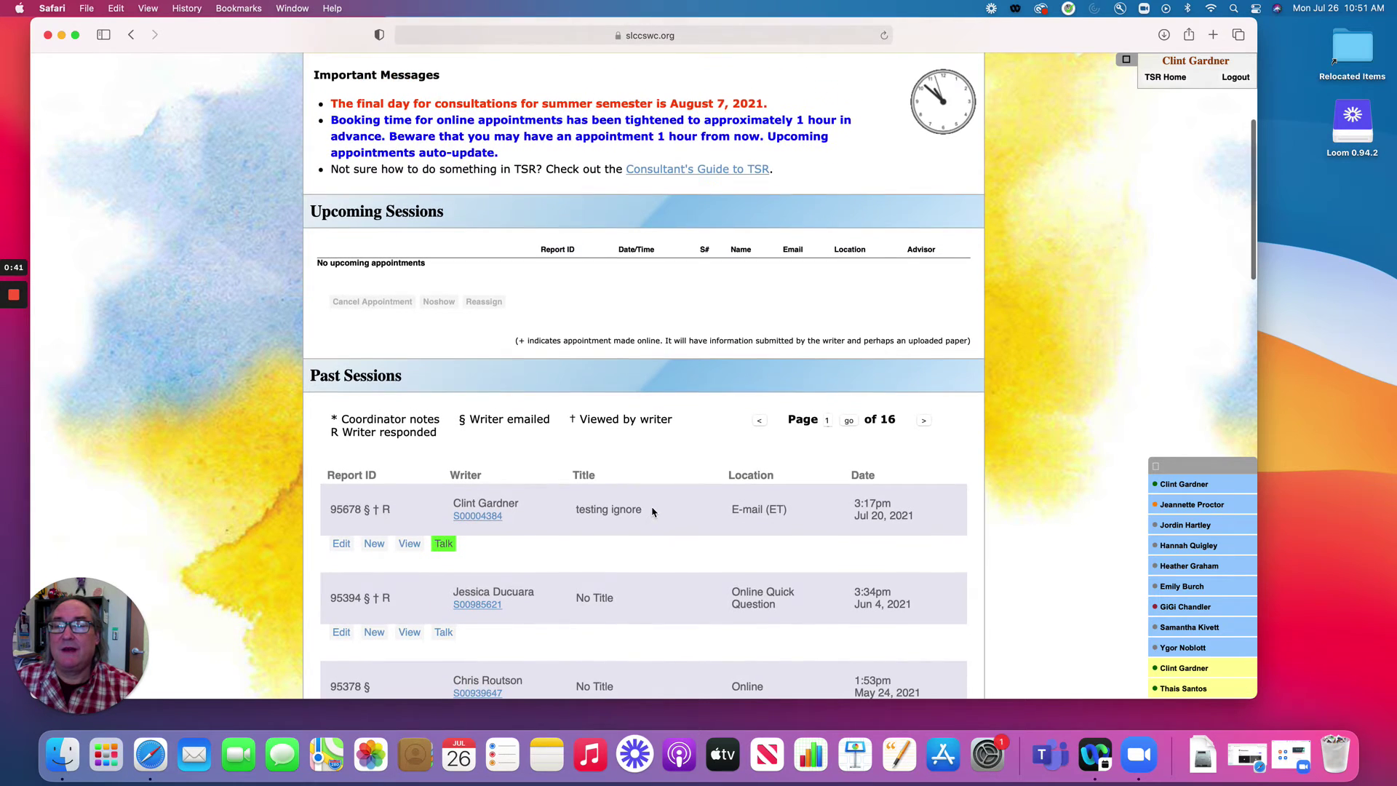
scroll(654, 460, up, 10)
Open report 95678's Talk thread and send the message 'Wonderful!'
click(457, 307)
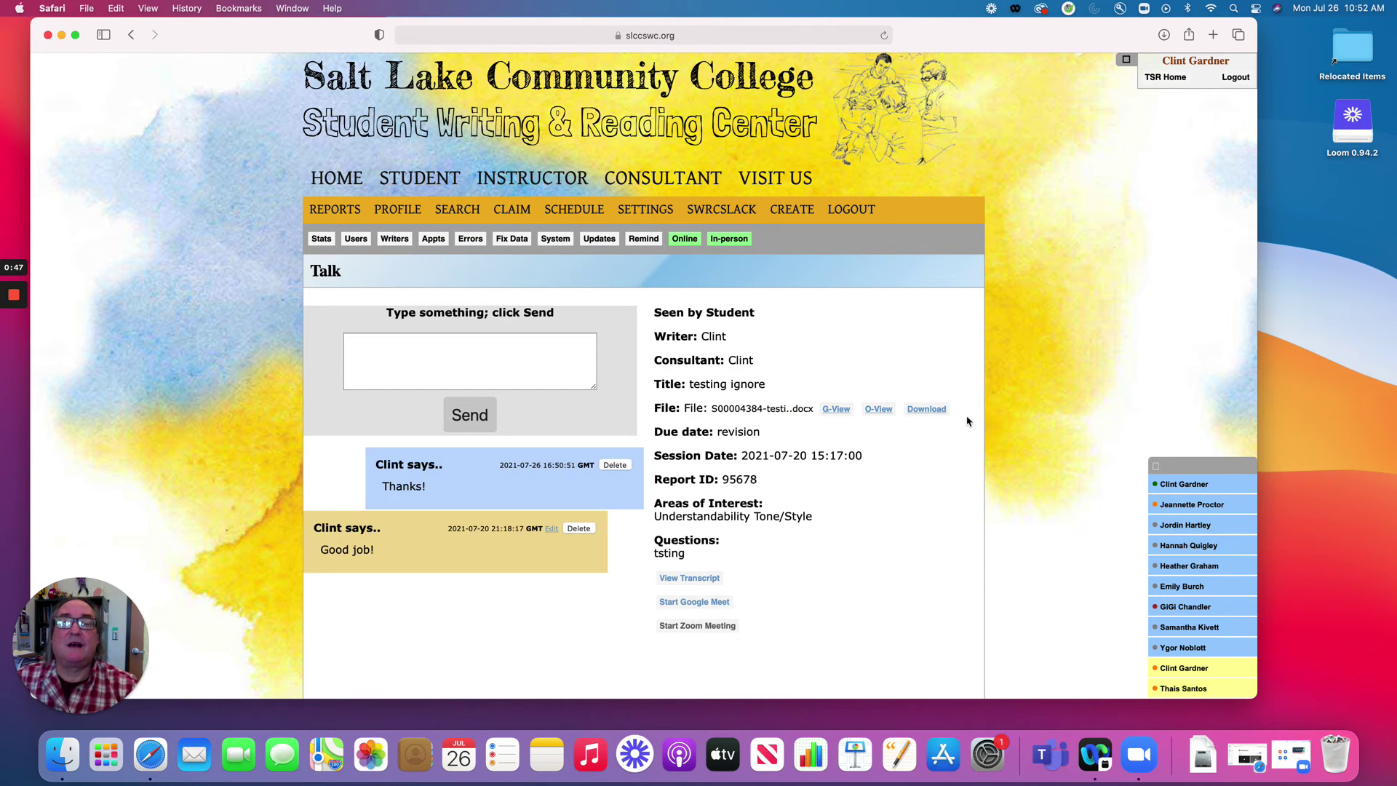
click(420, 357)
text(Wonderfu)
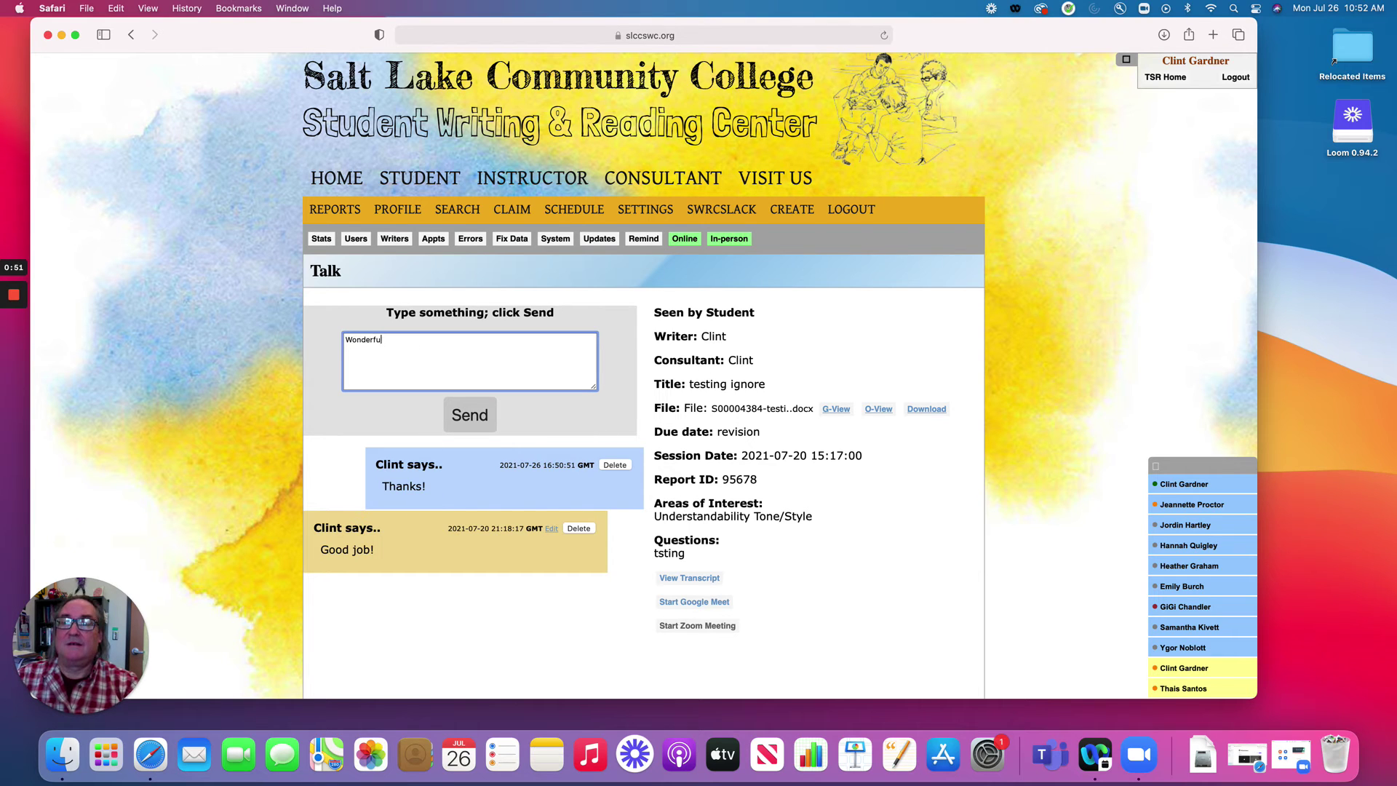
text(l!)
scroll(372, 314, down, 1)
click(456, 368)
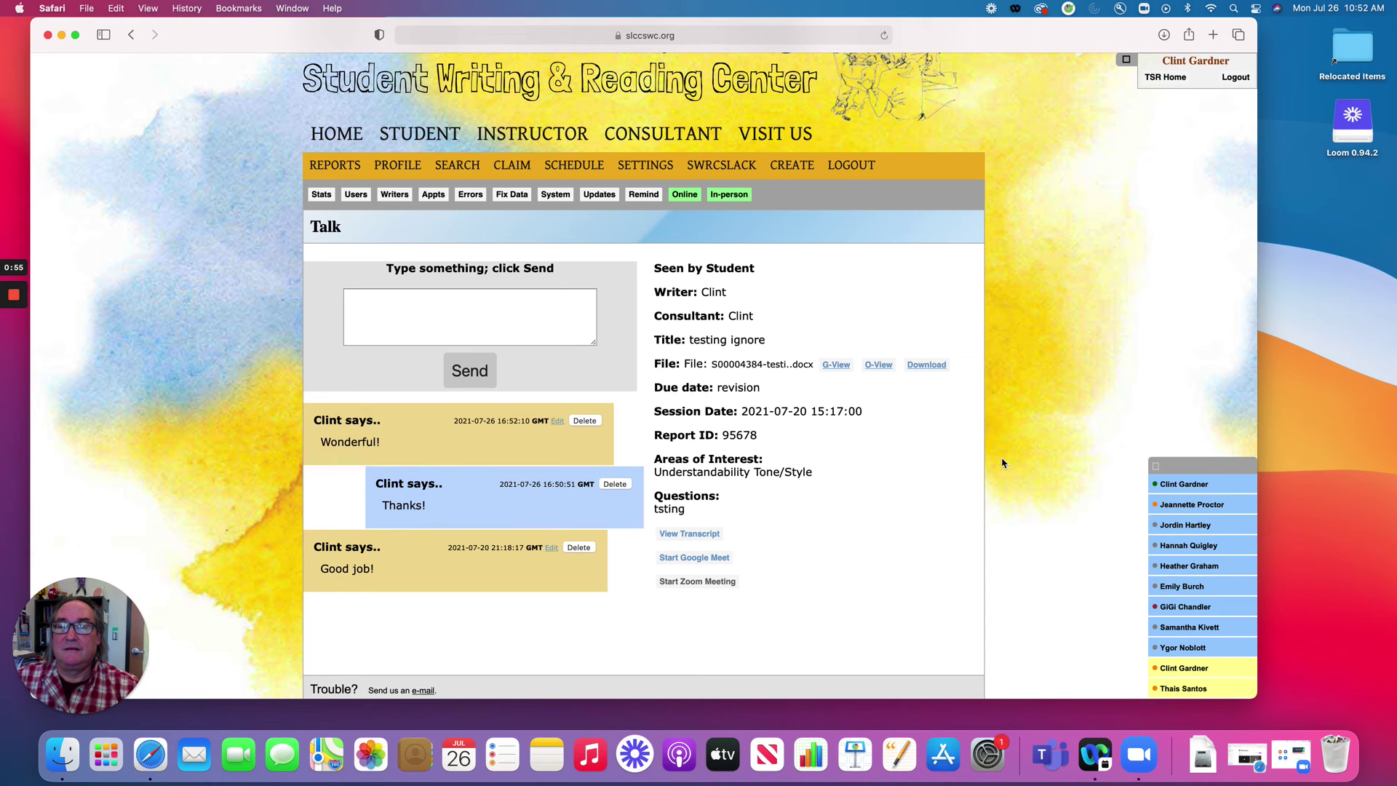